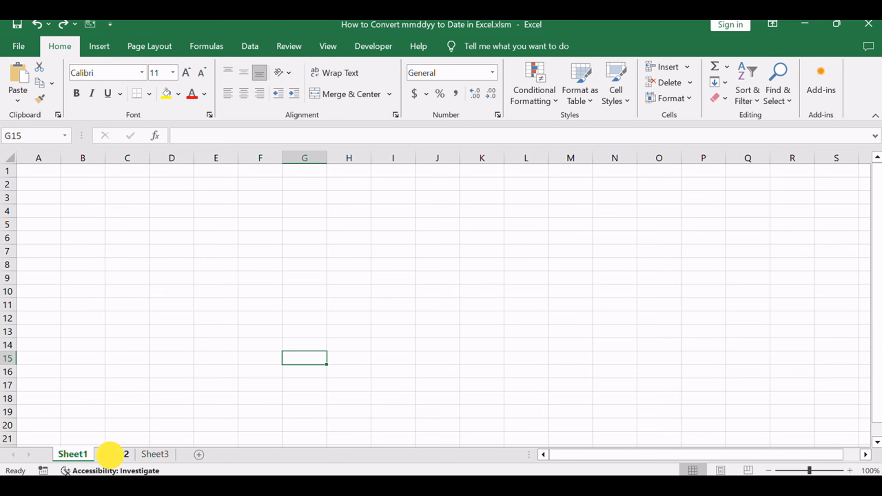
Step: Examine the mmddyyyy values in B1:B4 and the Method 1 DATE formula in the notes on Sheet2
left_click(591, 347)
left_click_drag(543, 247, 713, 247)
left_click(679, 288)
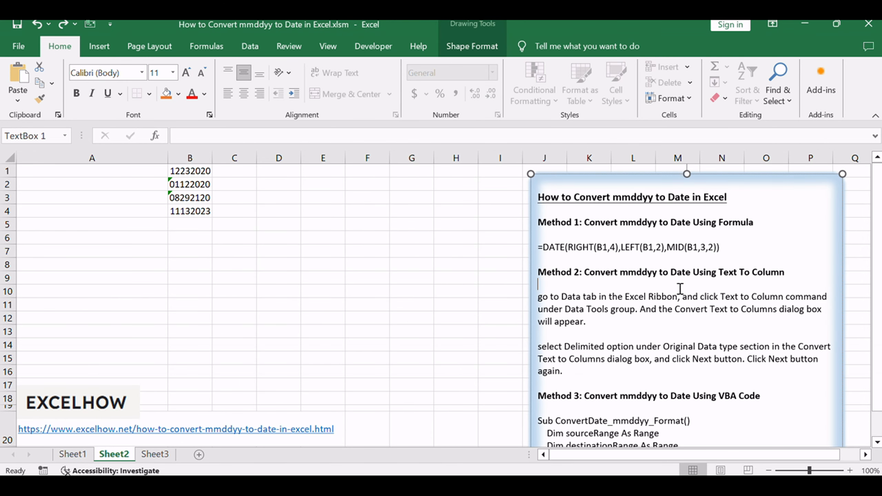
left_click_drag(205, 171, 214, 206)
left_click(264, 214)
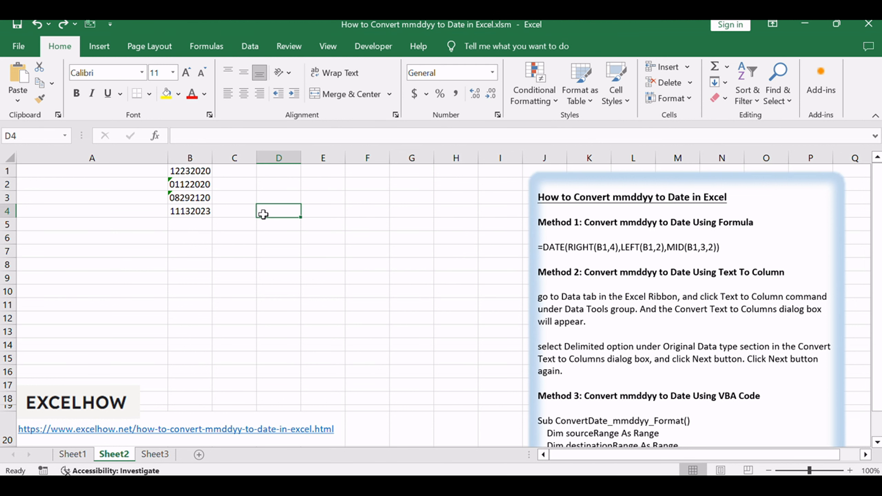
left_click(190, 171)
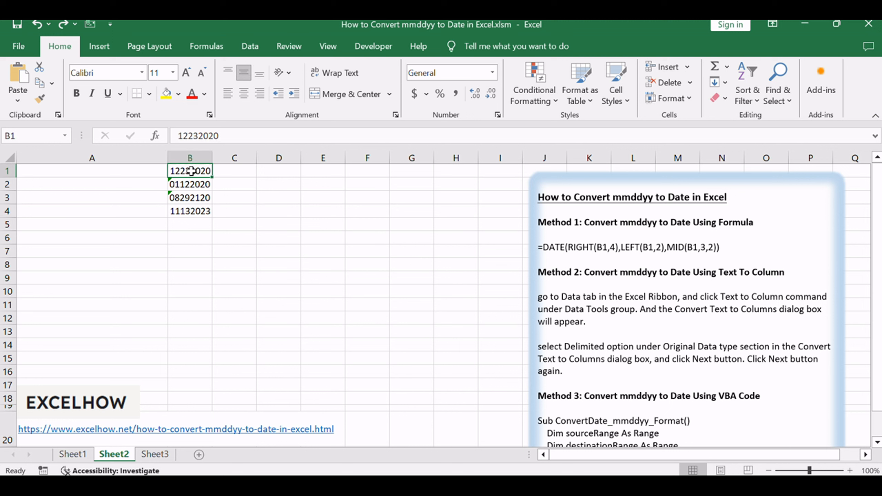
left_click_drag(542, 247, 728, 247)
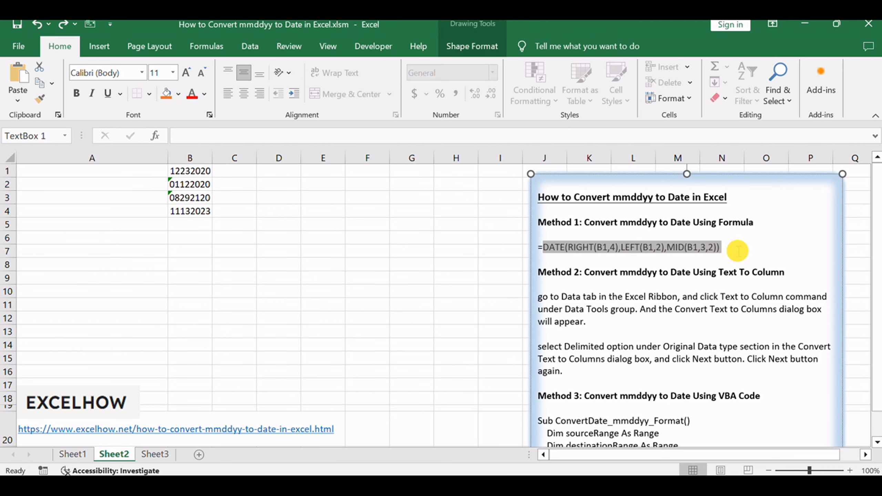
left_click(723, 246)
left_click_drag(571, 247, 722, 248)
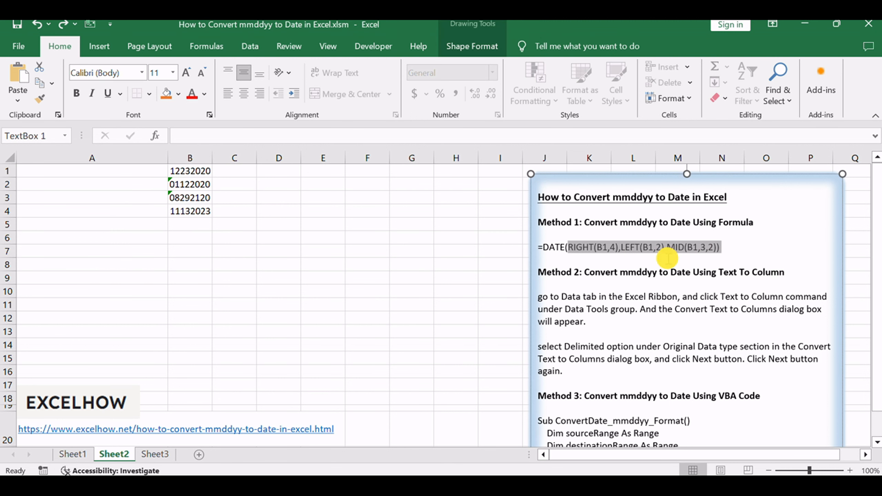
Step: Enter the formula =DATE(RIGHT(B1,4),LEFT(B1,2),MID(B1,3,2)) in cell C1
left_click(335, 205)
double_click(236, 170)
type("=DATE(RIGHT(B1,4),LEFT(B1,2),MID(B1,3,2))")
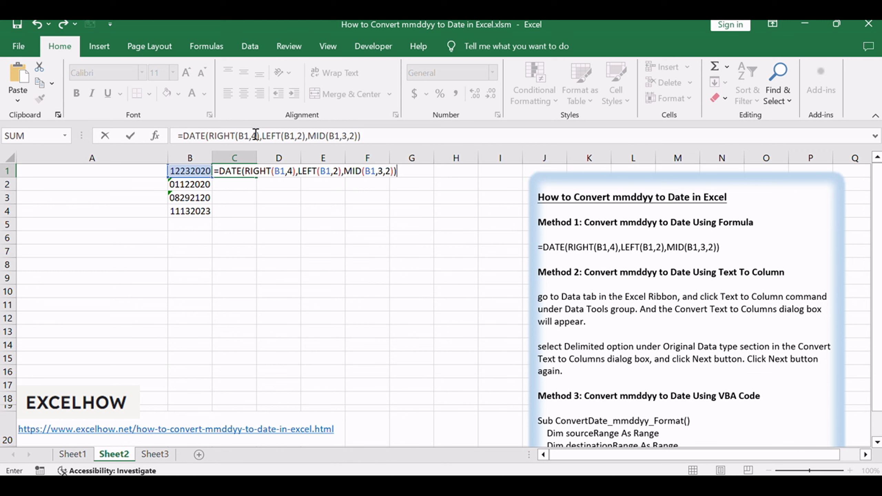
left_click(378, 135)
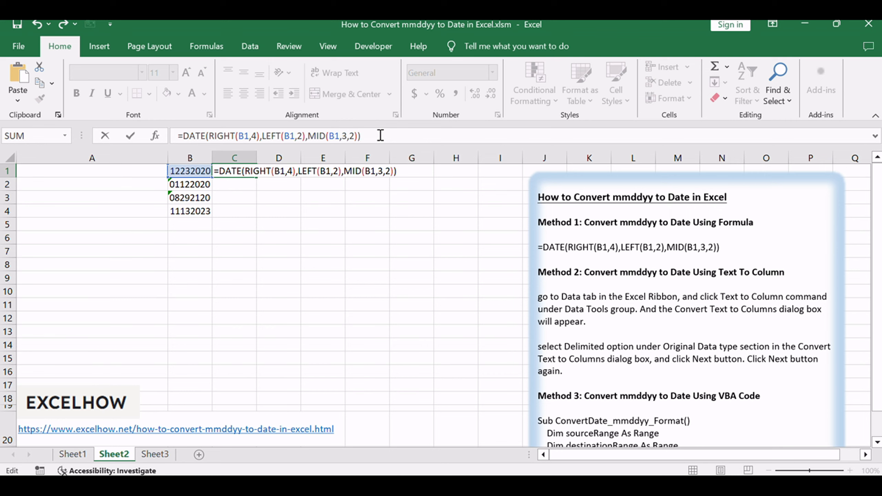
key("Return")
Step: Fill the date formula from C1 down through C4
left_click(254, 171)
left_click_drag(268, 177, 263, 218)
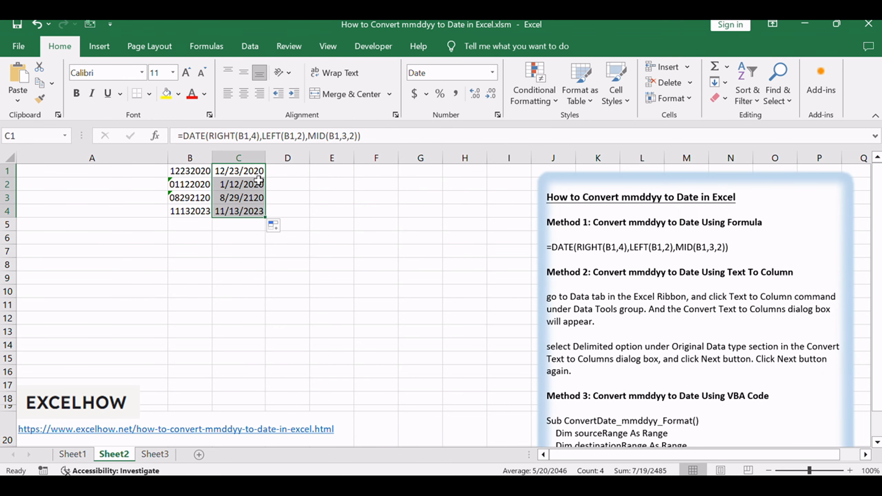
left_click(357, 252)
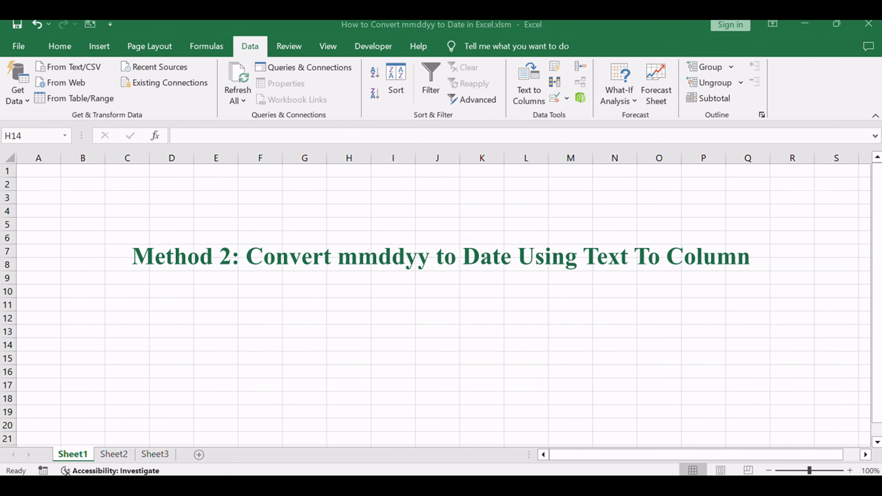
Step: Return to Sheet2 and review the Method 2 Text to Columns instructions alongside the source values in B1:B4
left_click(59, 317)
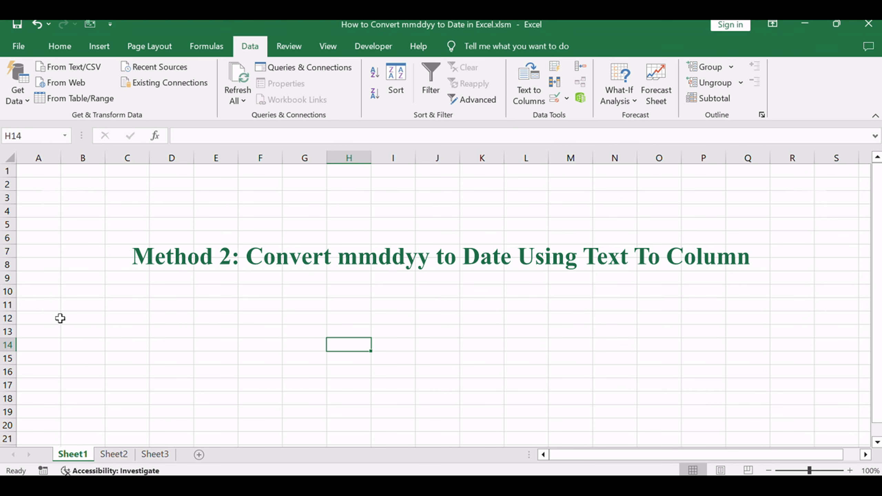
left_click(116, 453)
left_click(708, 350)
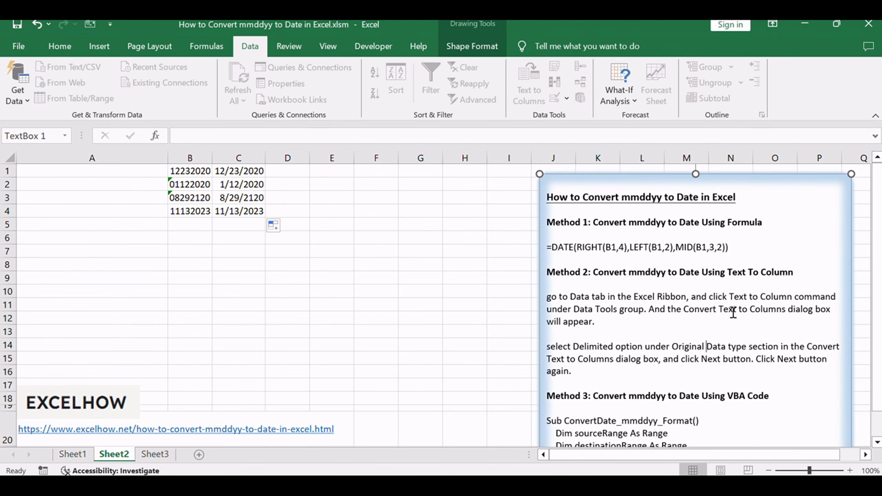
left_click_drag(727, 273, 779, 277)
left_click(744, 297)
left_click_drag(189, 172, 195, 211)
left_click(301, 278)
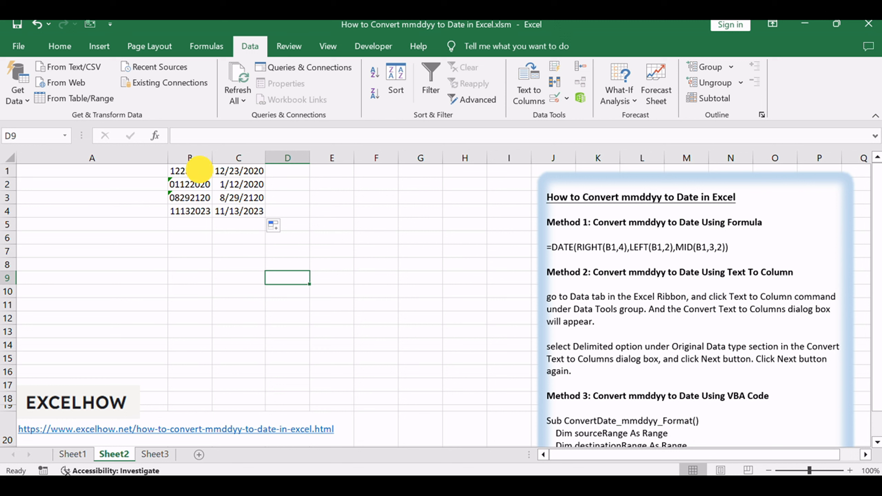
left_click(200, 170)
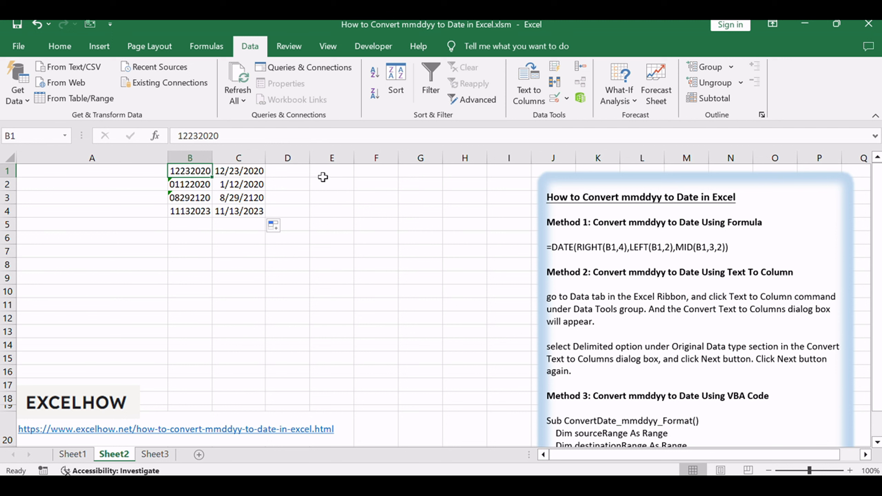
left_click(162, 256)
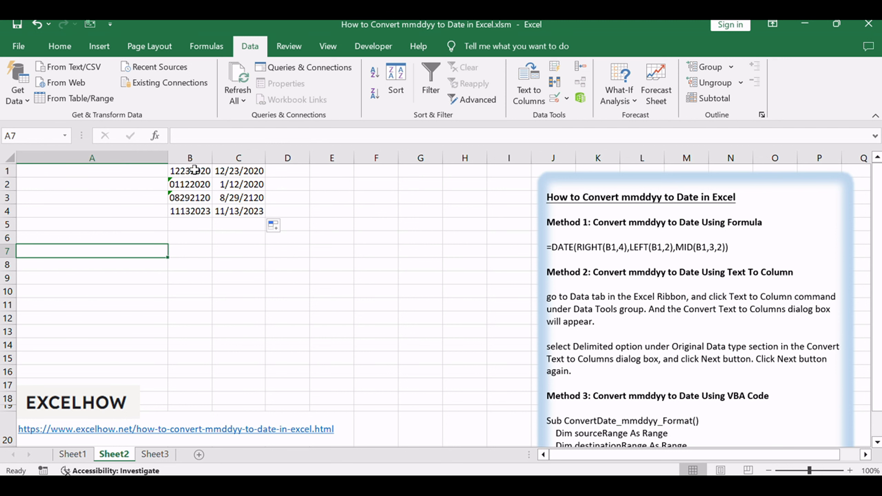
Step: Run Text to Columns on B1:B4 as delimited data, keeping the Tab delimiter and setting the column data format to Date MDY
left_click_drag(195, 170, 191, 209)
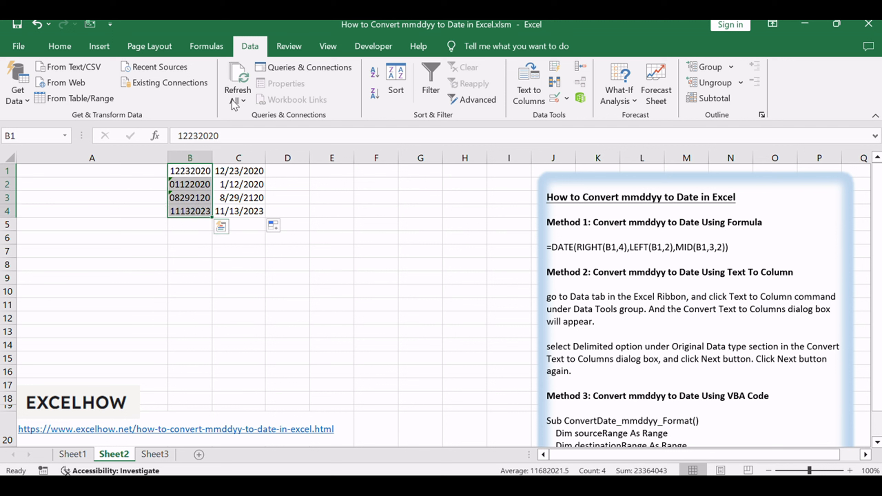
left_click(531, 87)
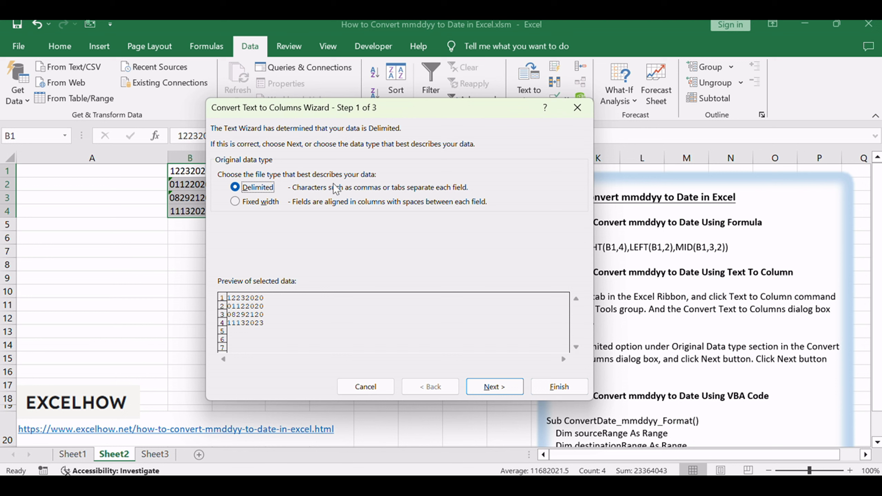
left_click(494, 386)
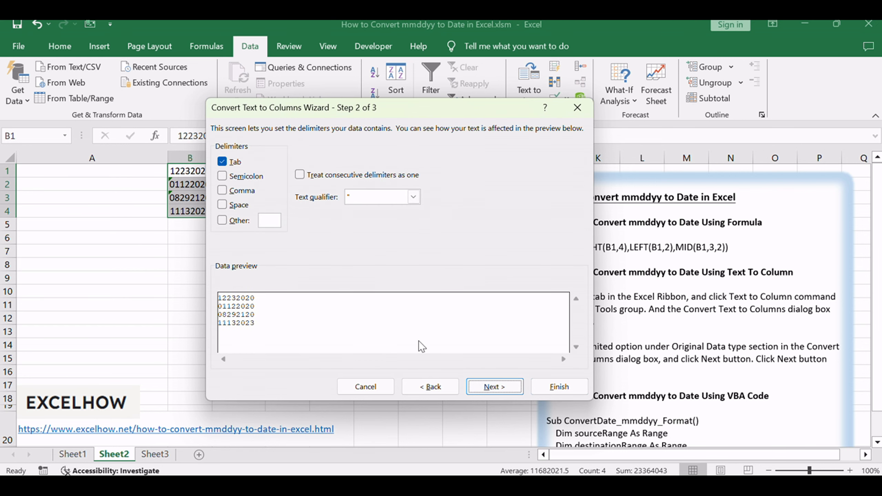
left_click(494, 386)
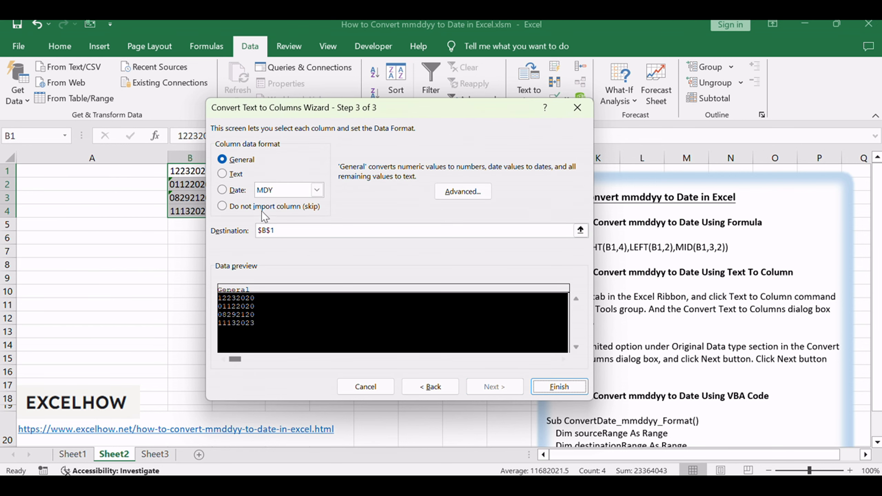
left_click(223, 190)
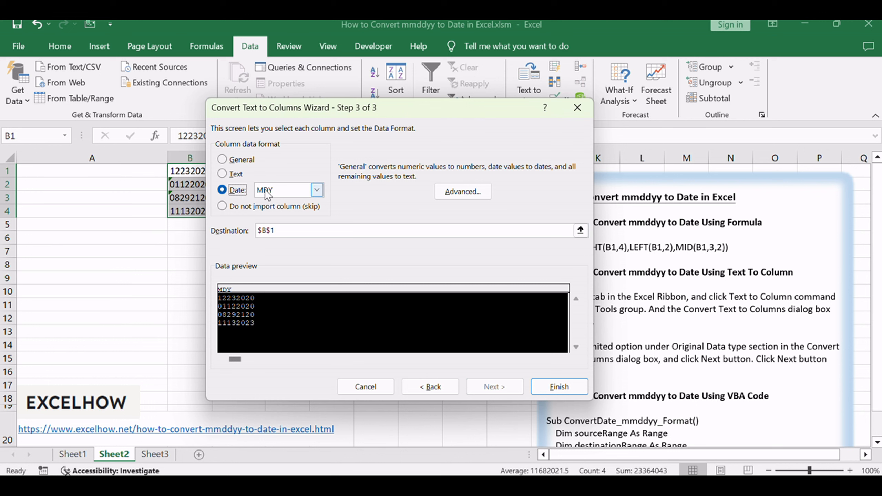
left_click(316, 190)
left_click(275, 195)
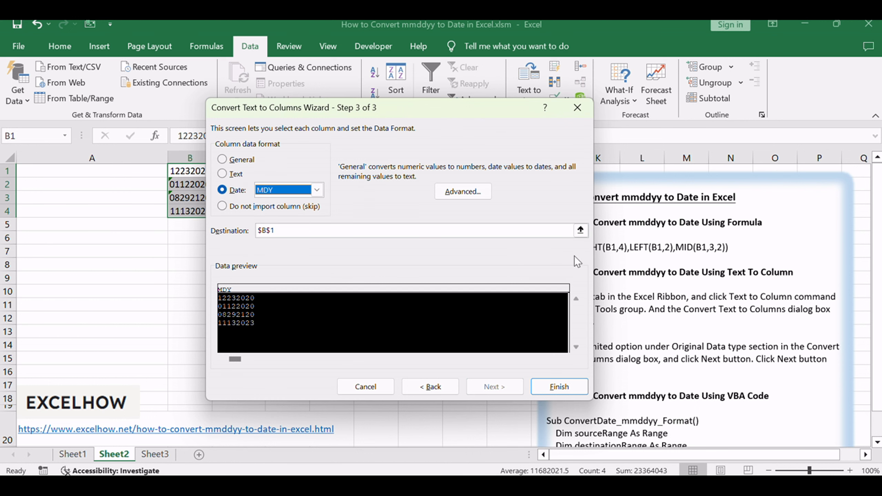
Step: Finish the text-to-columns conversion with $D$1 as the destination and widen column D to fit the dates
left_click(581, 230)
left_click(288, 171)
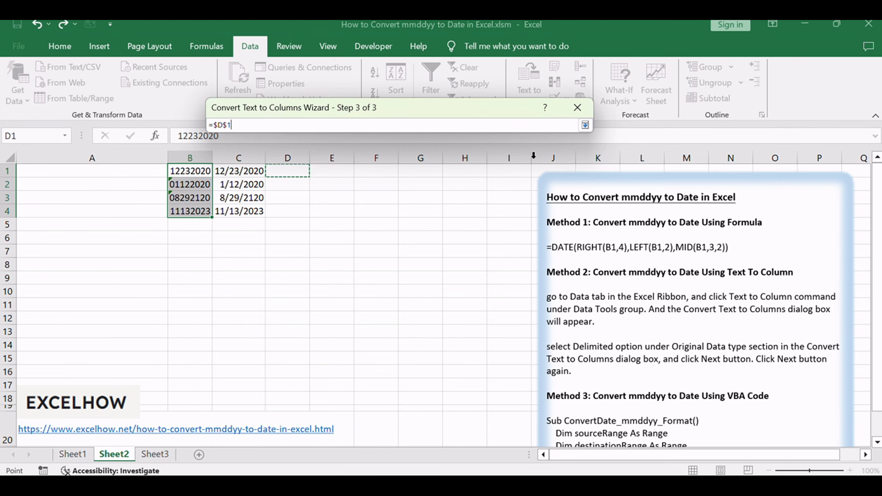
left_click(586, 125)
left_click_drag(325, 233, 258, 231)
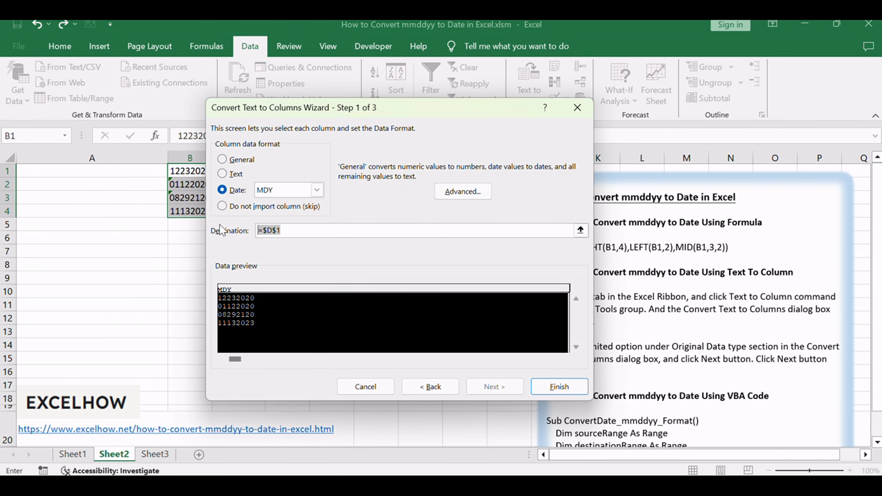
key("Return")
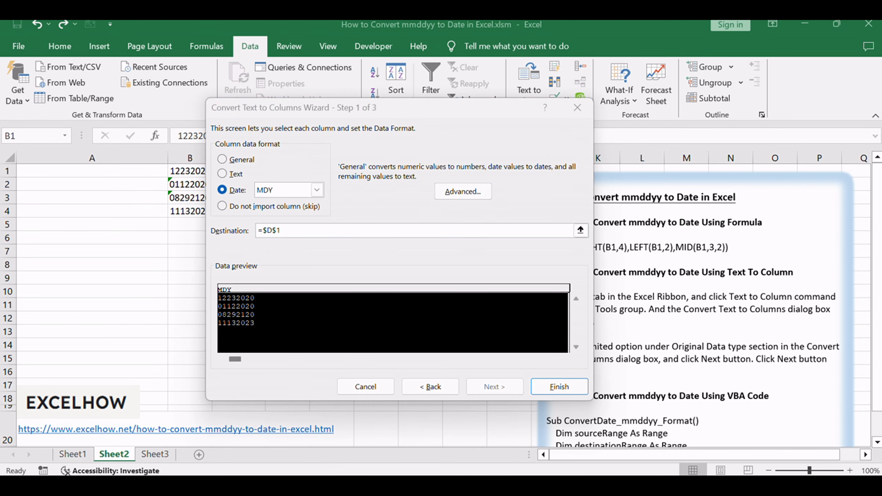
left_click(408, 120)
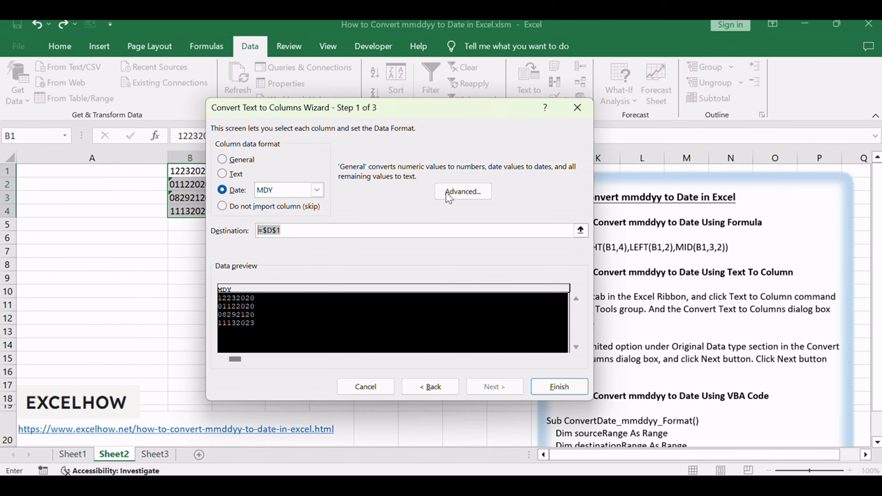
left_click(563, 389)
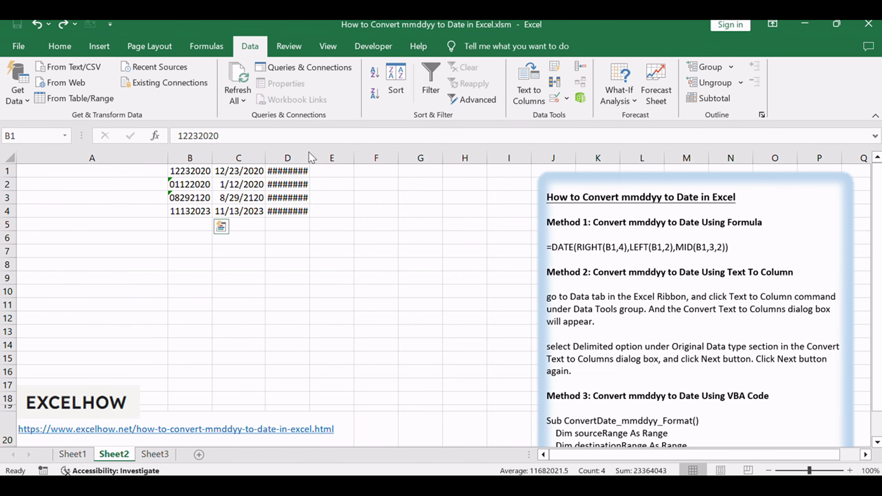
left_click_drag(311, 157, 329, 158)
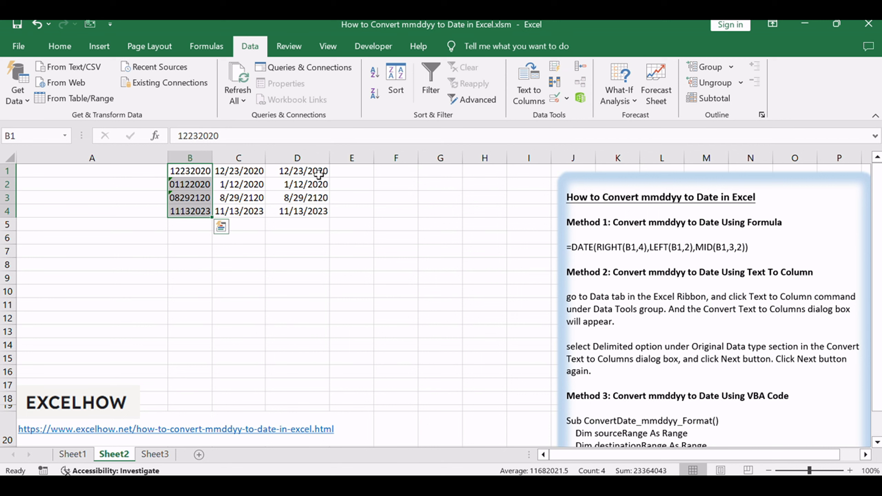
left_click(311, 209)
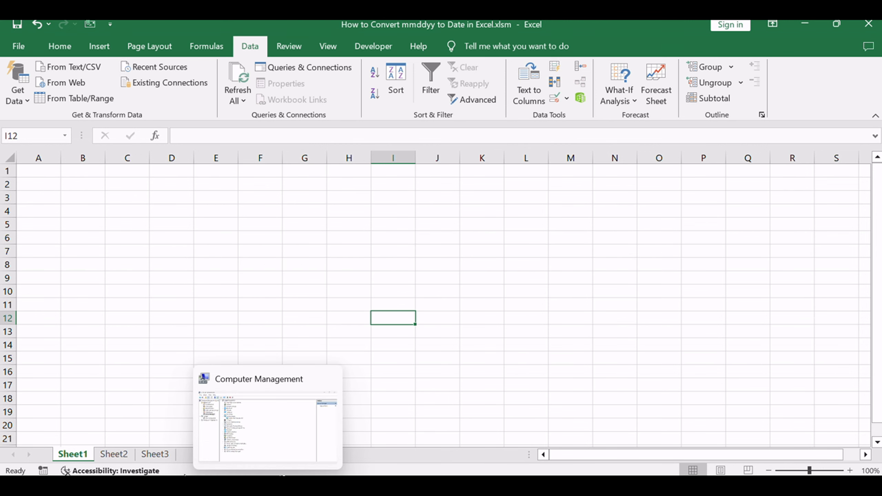
Step: Return to Sheet2 and review the Method 3 VBA code section in the notes
left_click(115, 454)
left_click(323, 358)
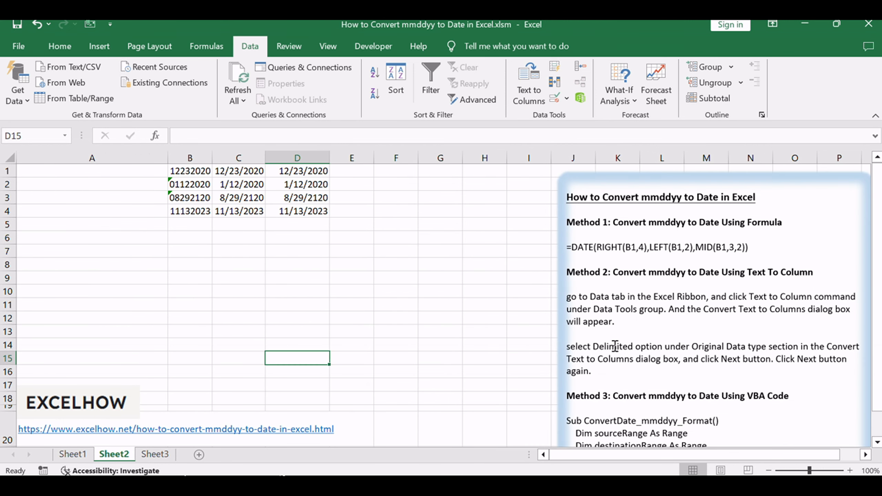
scroll(748, 359, "down", 1)
left_click_drag(747, 356, 742, 371)
left_click(740, 383)
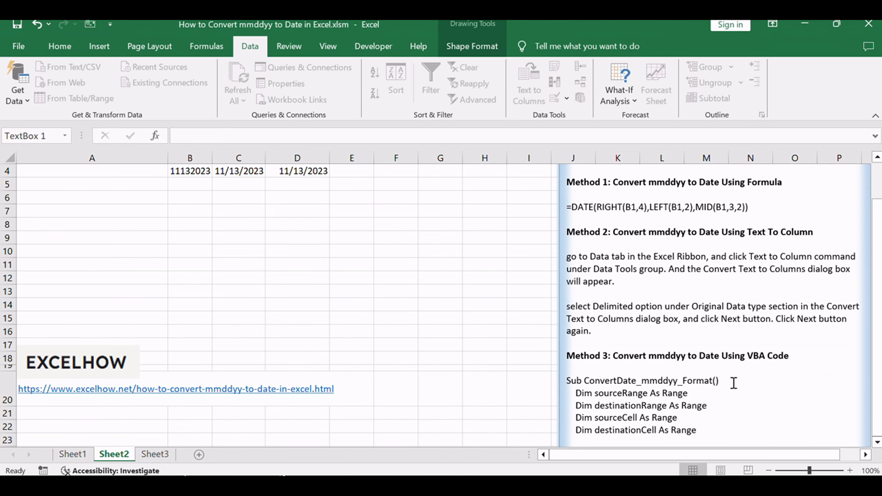
scroll(386, 304, "up", 1)
left_click(410, 292)
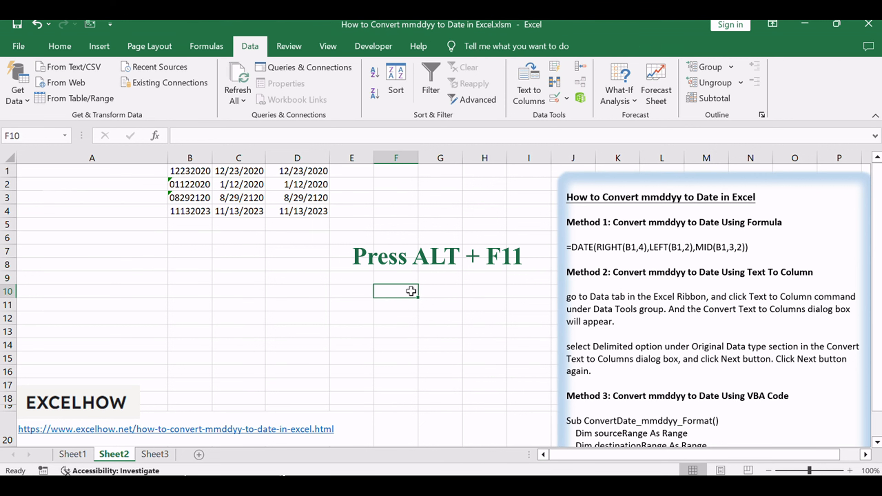
Step: Open the Visual Basic editor and insert a new module, placing the cursor in its empty code window
key("alt+F11")
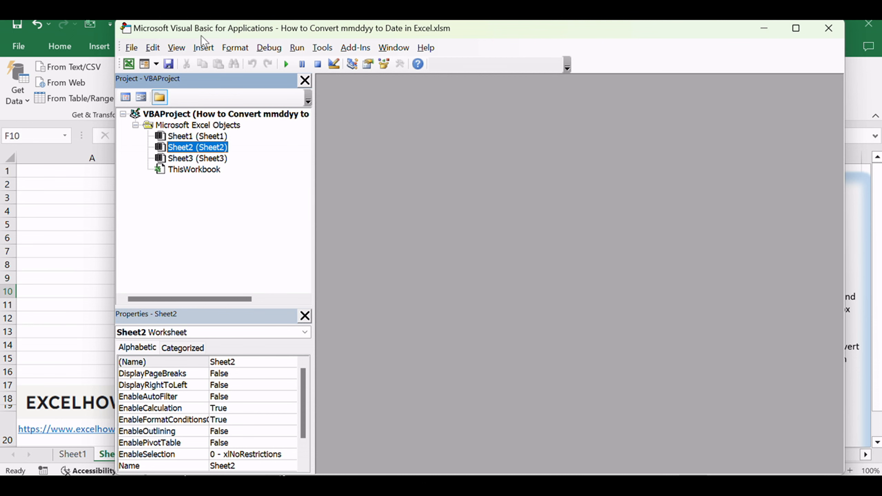
left_click_drag(180, 31, 130, 41)
left_click(153, 57)
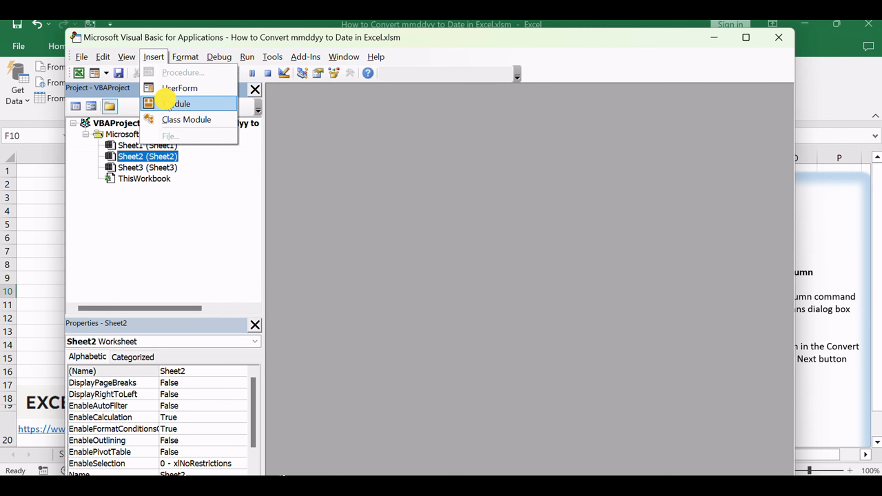
left_click(165, 100)
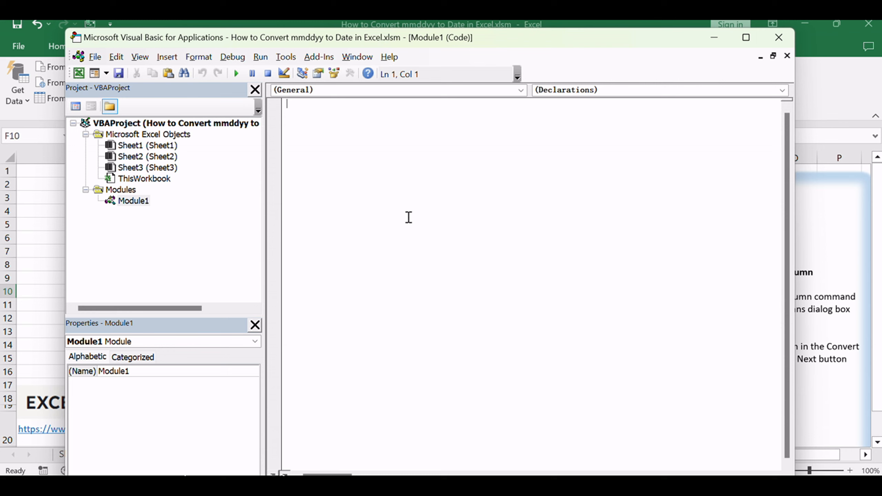
left_click(136, 204)
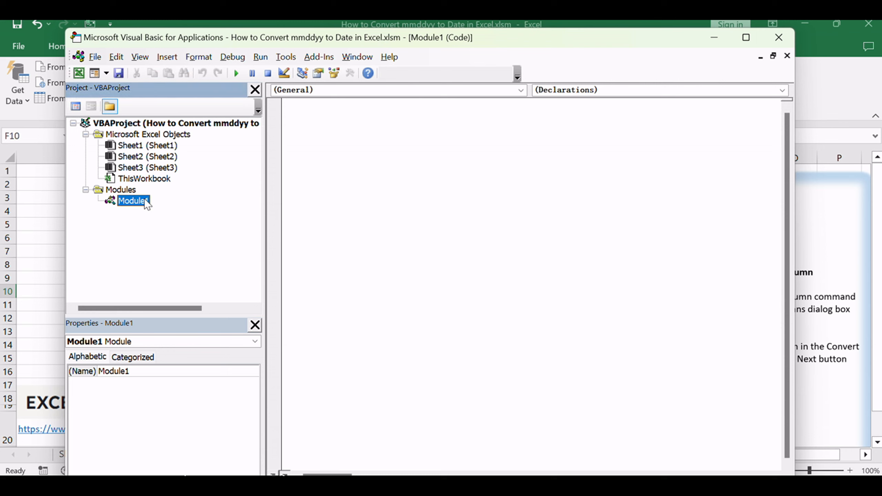
left_click(406, 212)
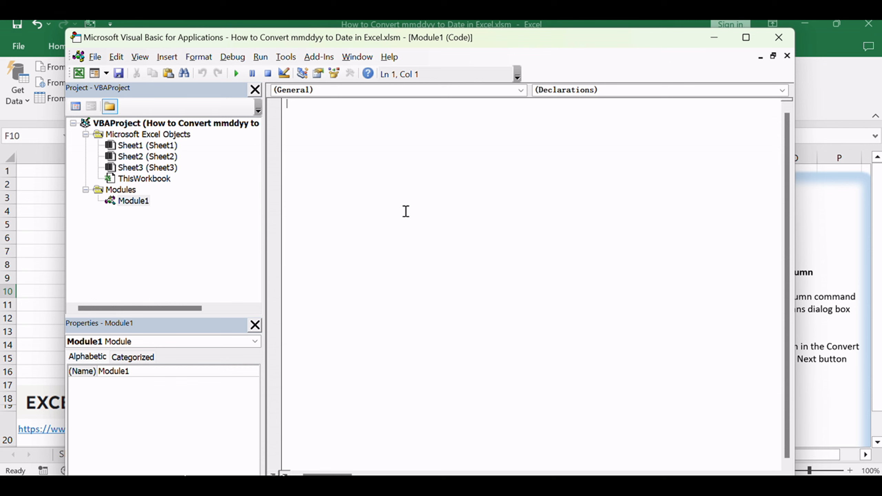
Step: Paste the ConvertDate_mmddyy_Format macro code into the empty Module1 and return to the Sheet2 worksheet
key("ctrl+v")
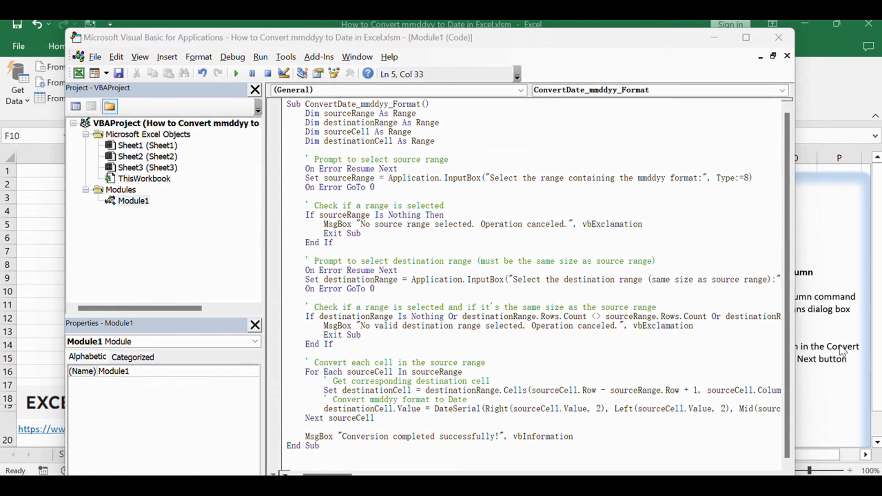
left_click(594, 234)
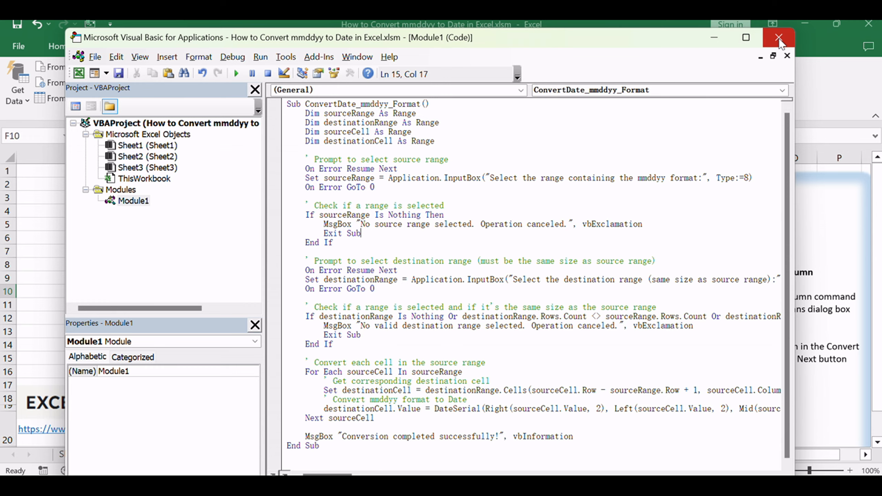
left_click(714, 39)
left_click(336, 301)
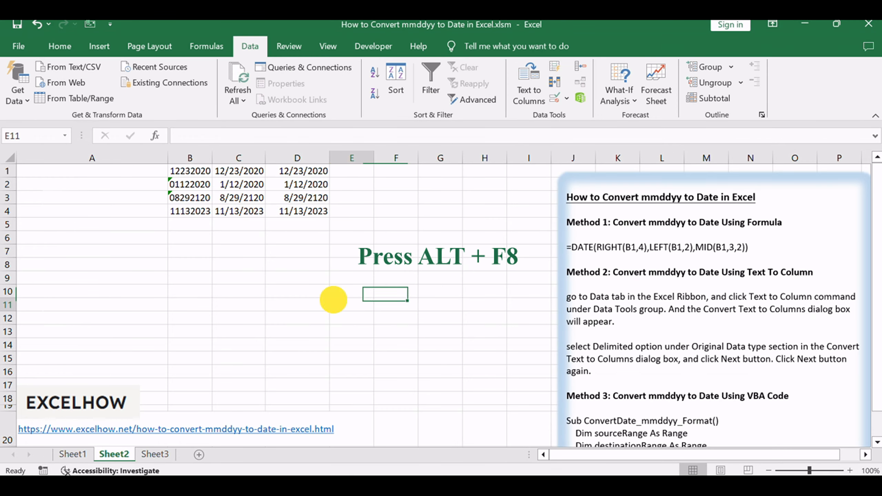
Step: Open the list of macros from the worksheet and run ConvertDate_mmddyy_Format
left_click(208, 288)
key("alt+F8")
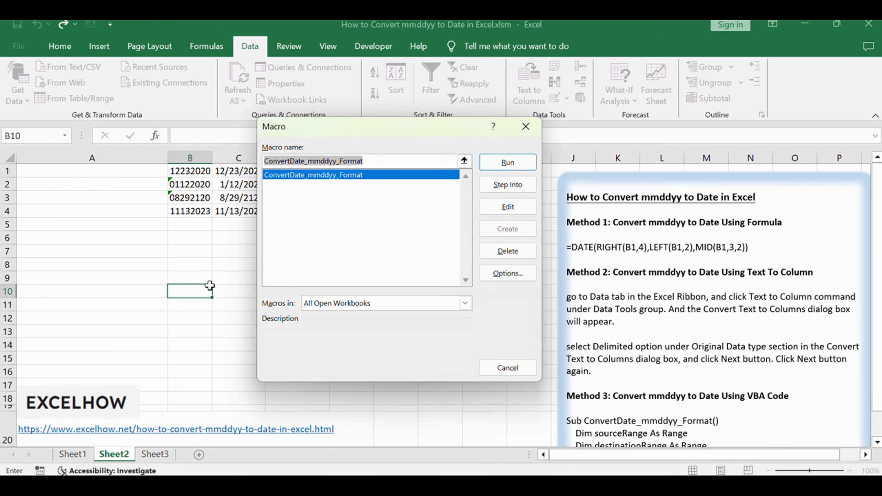
left_click(283, 173)
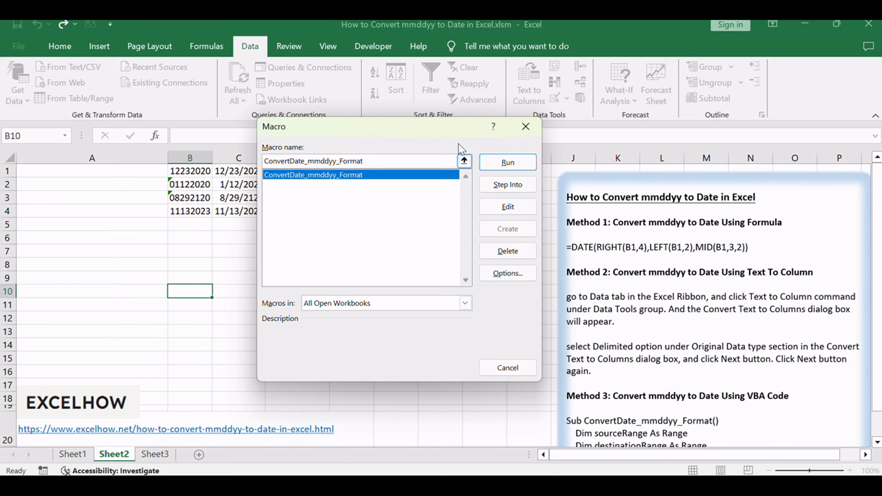
key("Return")
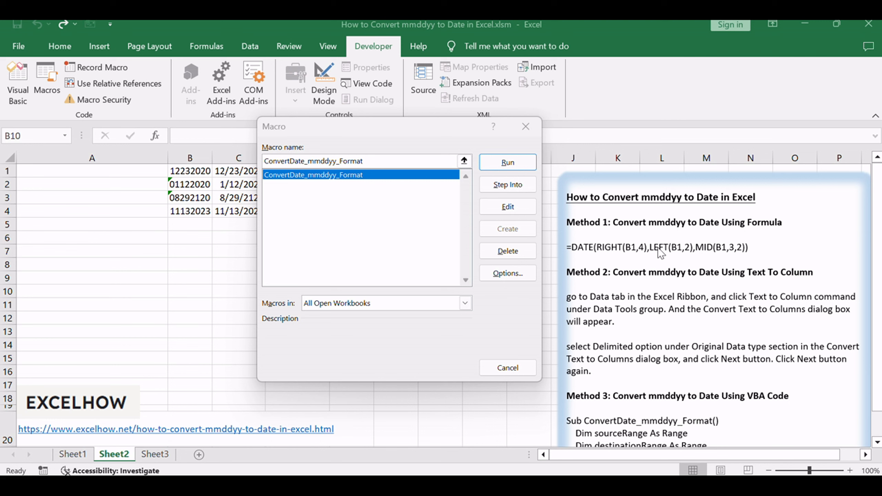
left_click(508, 162)
Step: Move the macro's input prompt clear of the data and supply $B$1:$B$4 as the source range
left_click(422, 217)
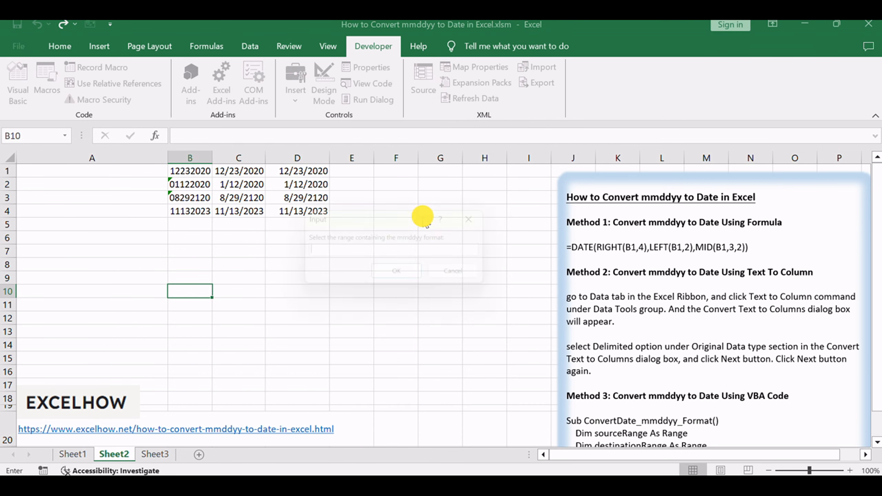
left_click_drag(354, 214, 330, 248)
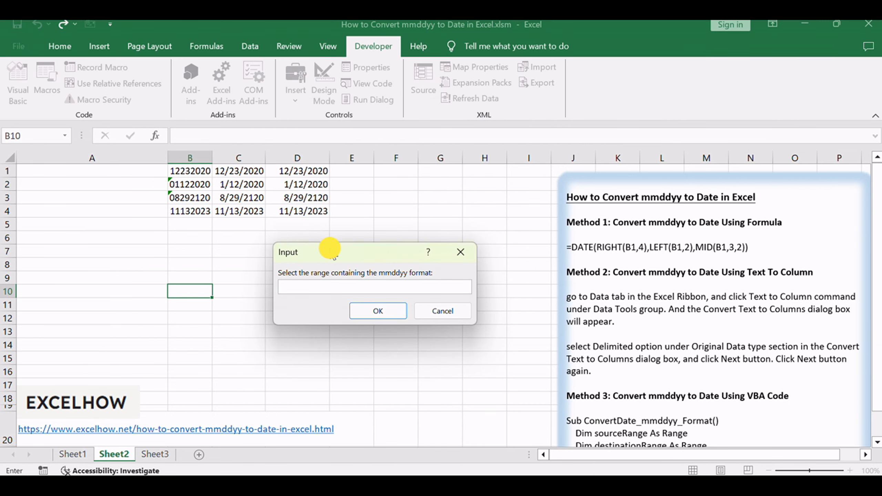
left_click_drag(197, 171, 193, 208)
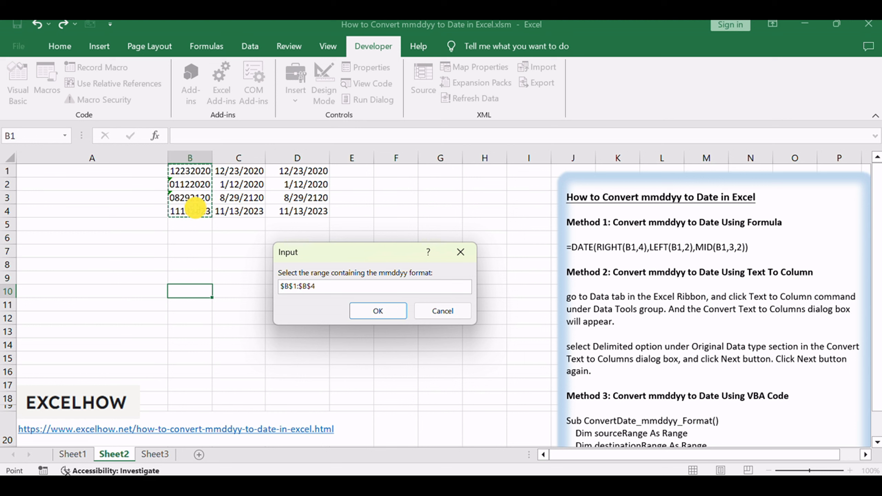
left_click(393, 315)
Step: Supply $F$1:$F$4 as the destination range, finish the macro's conversion, and widen column F to fit the dates
left_click_drag(394, 175, 394, 205)
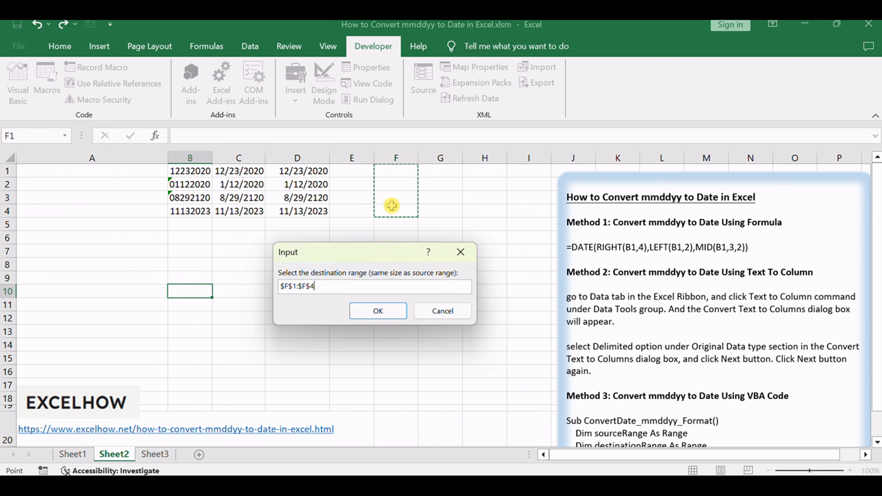
left_click(378, 312)
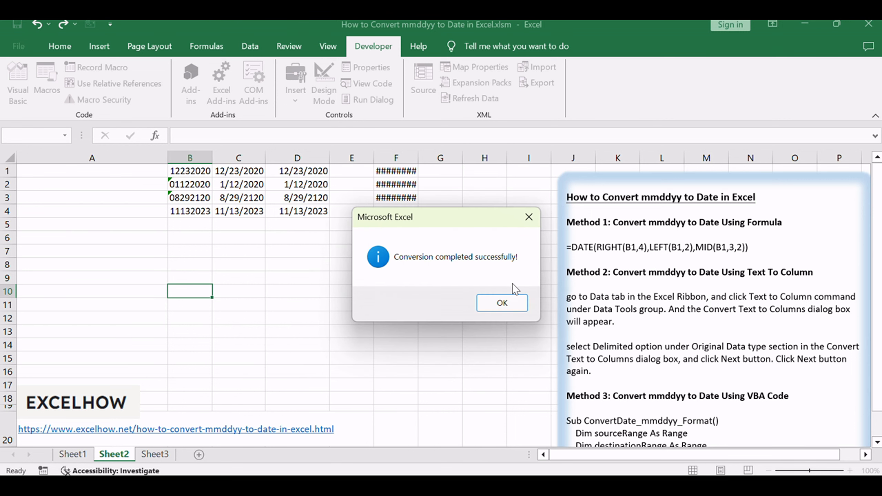
left_click(505, 302)
left_click_drag(419, 158, 424, 211)
left_click(427, 269)
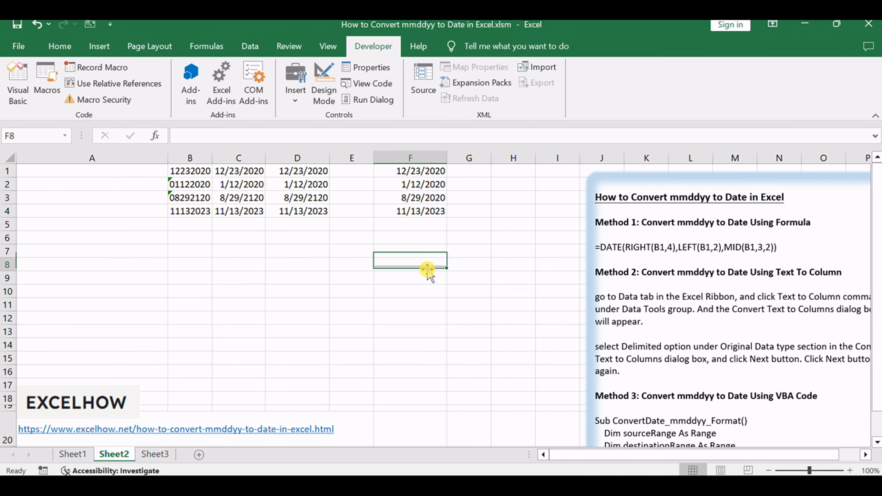